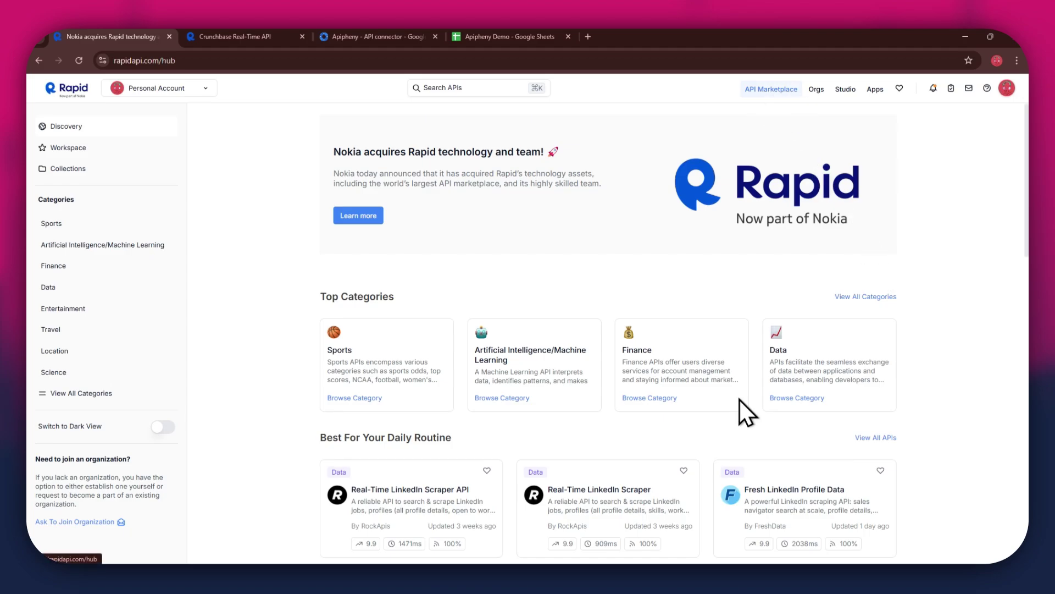
- Search RapidAPI for 'crunchbase' and scroll through the matching APIs
scroll(642, 381, down, 1)
scroll(642, 382, down, 5)
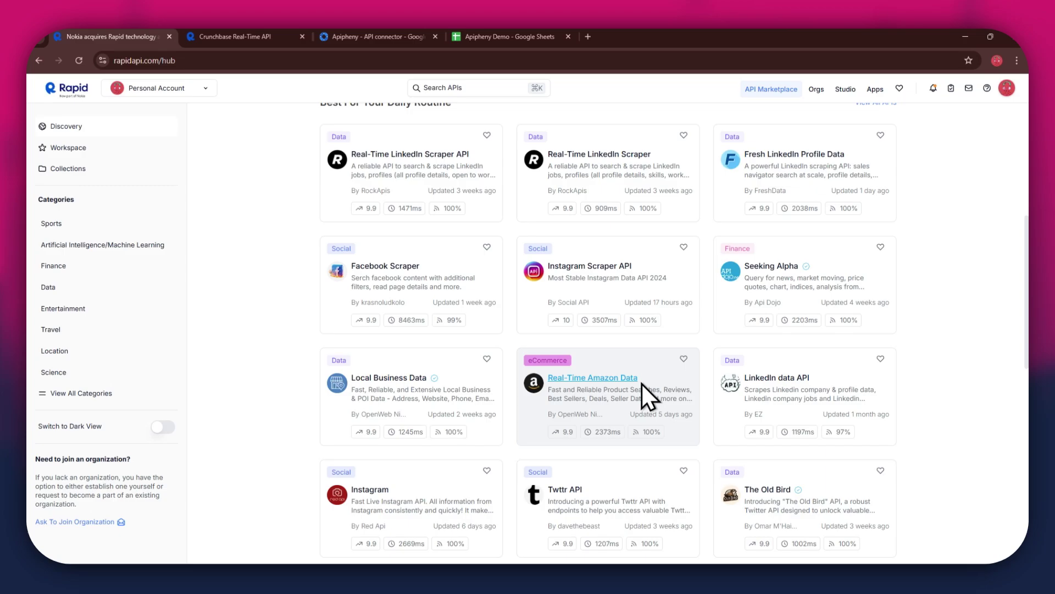
scroll(642, 383, up, 6)
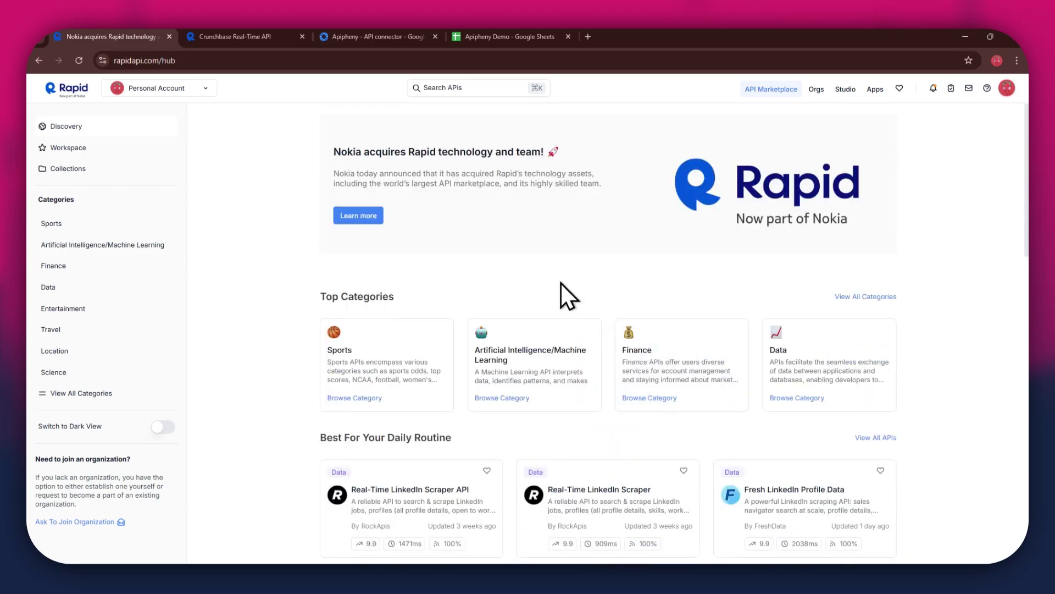
click(458, 90)
text(crunchbase)
key(Return)
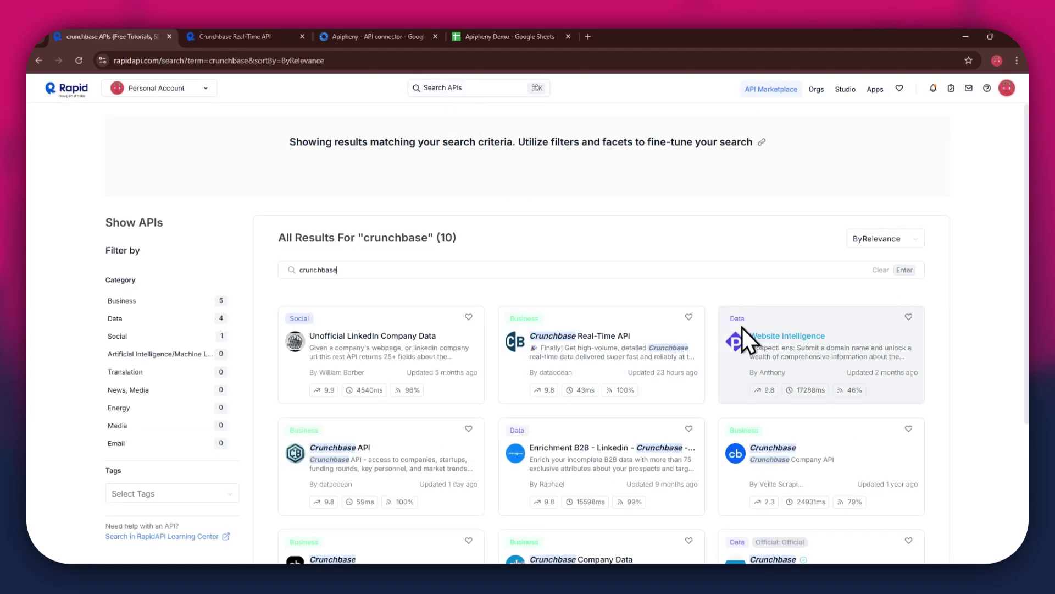
scroll(668, 322, down, 4)
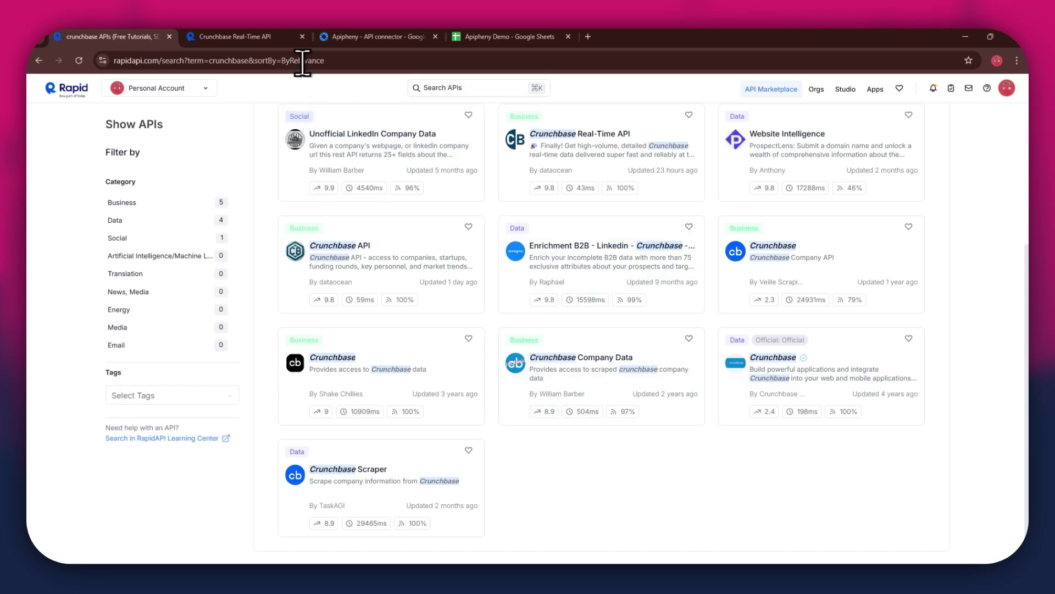
- Switch to the Crunchbase Real-Time API tab showing its Get organization data endpoint
click(254, 36)
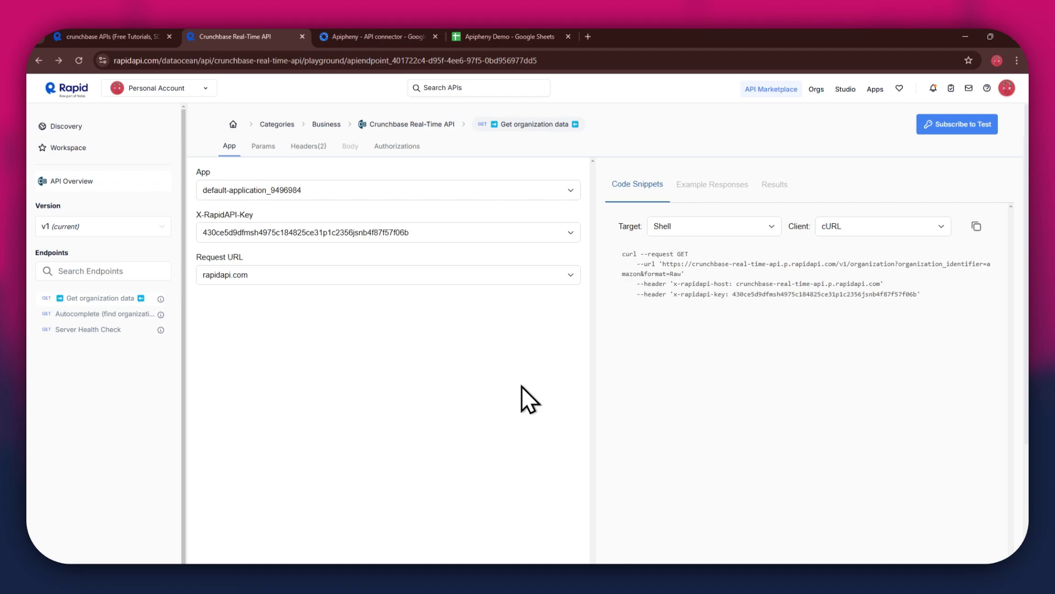
- View the Crunchbase Real-Time API plans and pick the free Basic plan with 20 requests/month
click(988, 137)
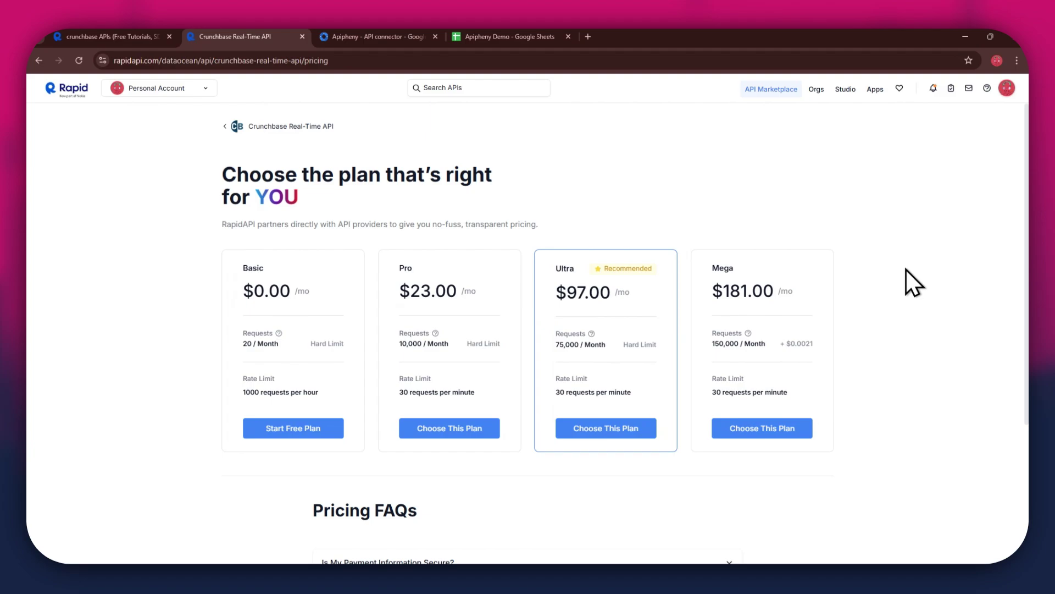
click(282, 429)
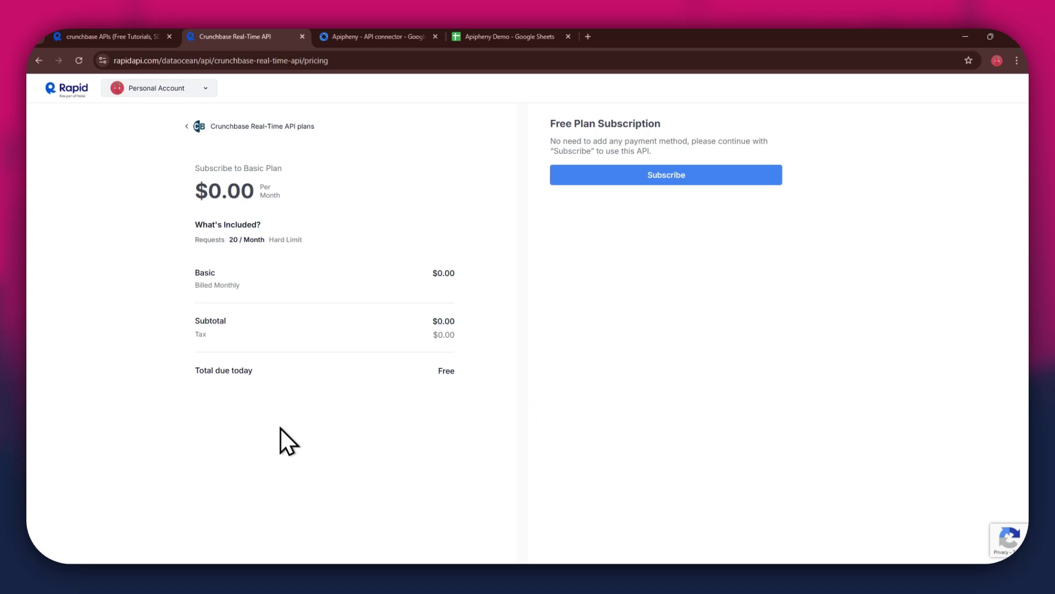
- Confirm the $0.00 Basic subscription and go back to the endpoint, now with the API key
click(677, 181)
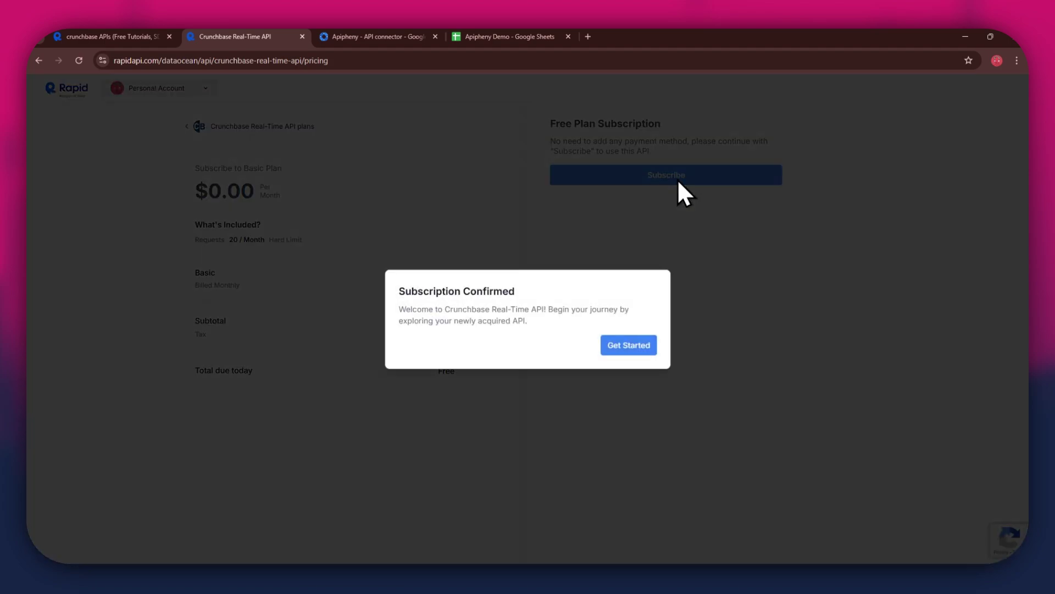
click(637, 347)
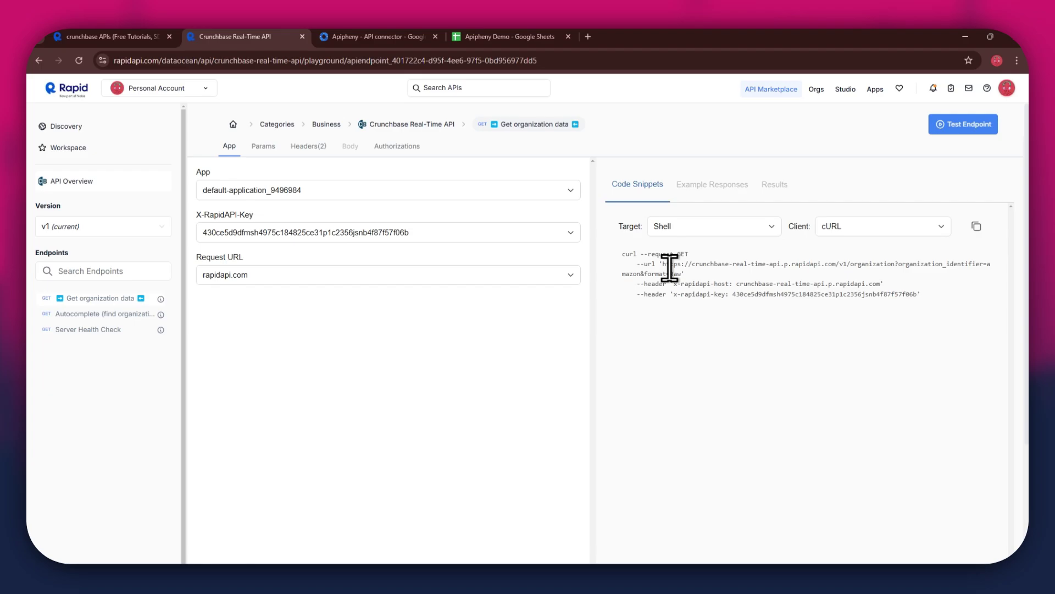
- Check that Apipheny shows as installed, then go to the empty Apipheny Demo spreadsheet
click(403, 40)
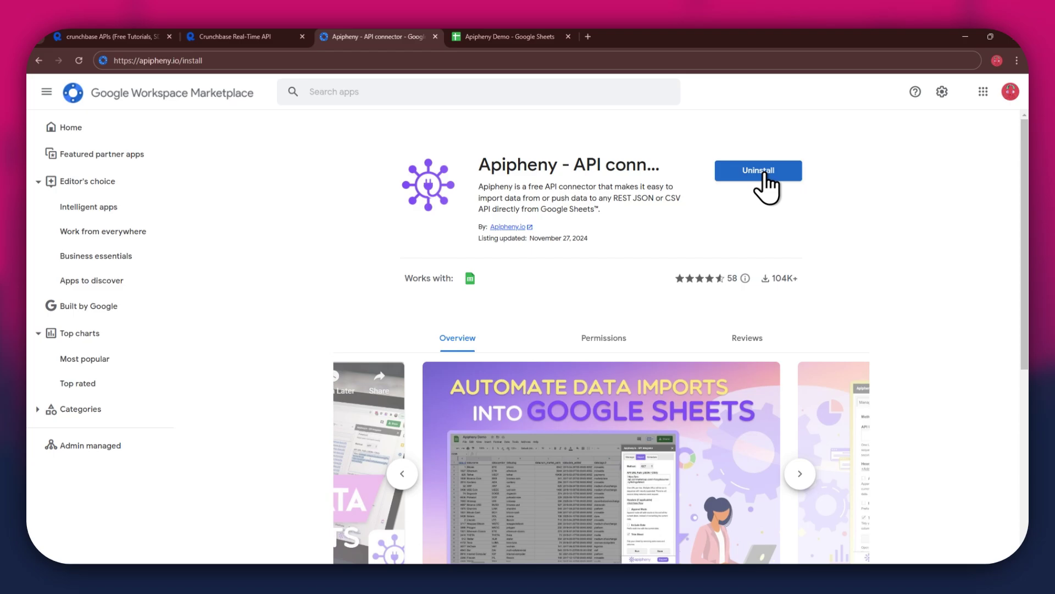
click(507, 46)
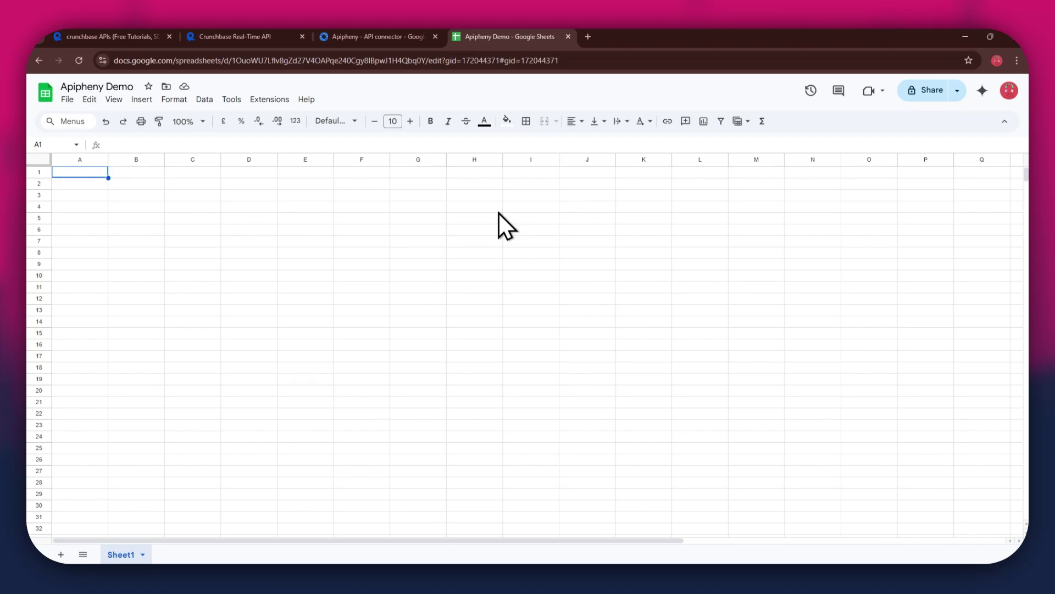
- Launch Extensions > Apipheny - API connector > Import API
click(267, 100)
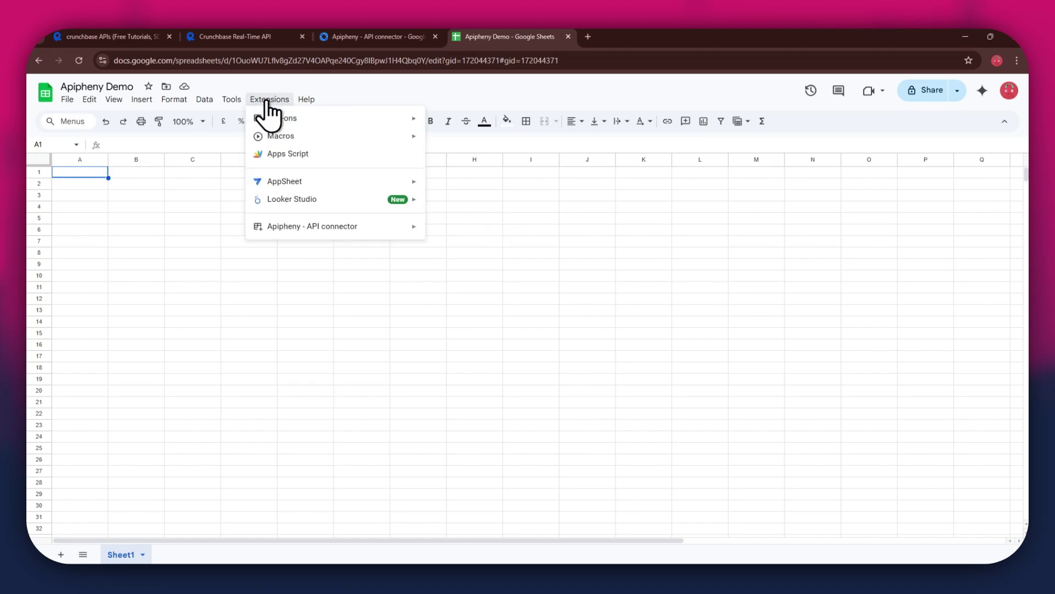
mouse_move(360, 242)
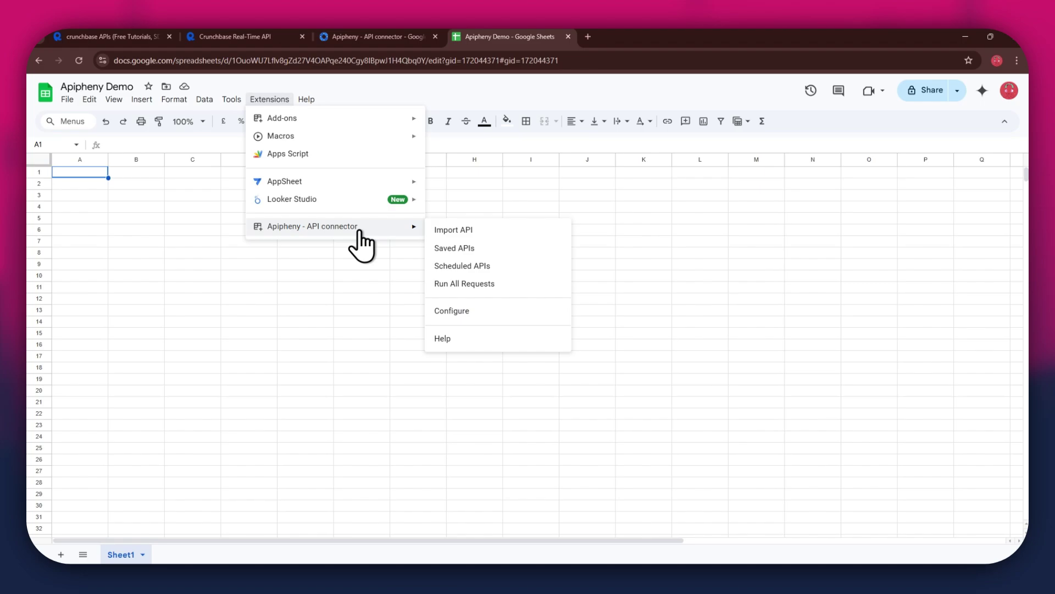
click(488, 233)
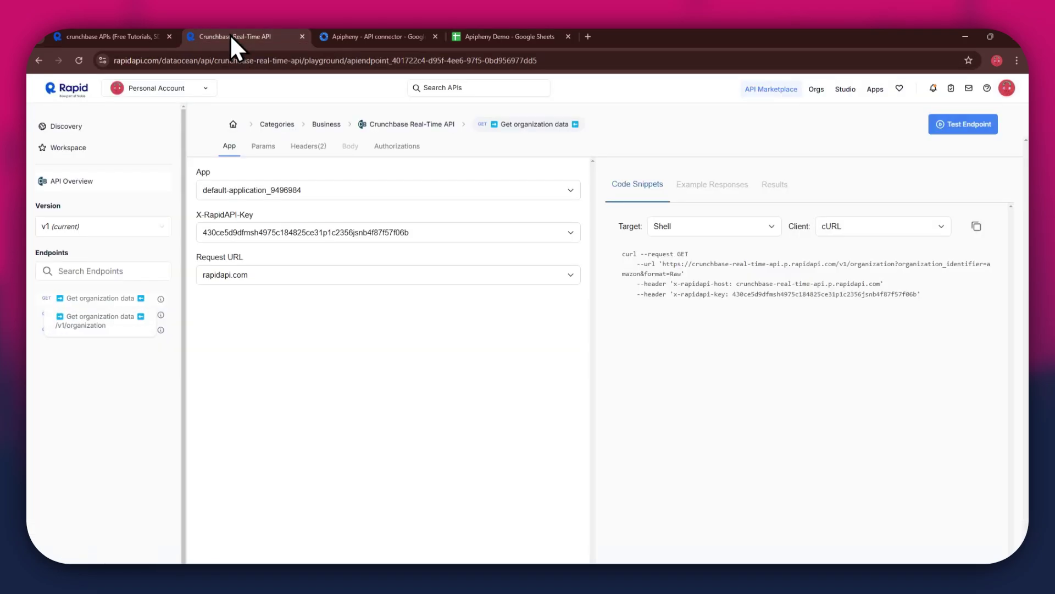
- Paste the Crunchbase organization request URL into API URL Path and add two header rows
mouse_move(663, 264)
mouse_down()
mouse_move(677, 283)
mouse_move(675, 273)
mouse_up()
key(ctrl+c)
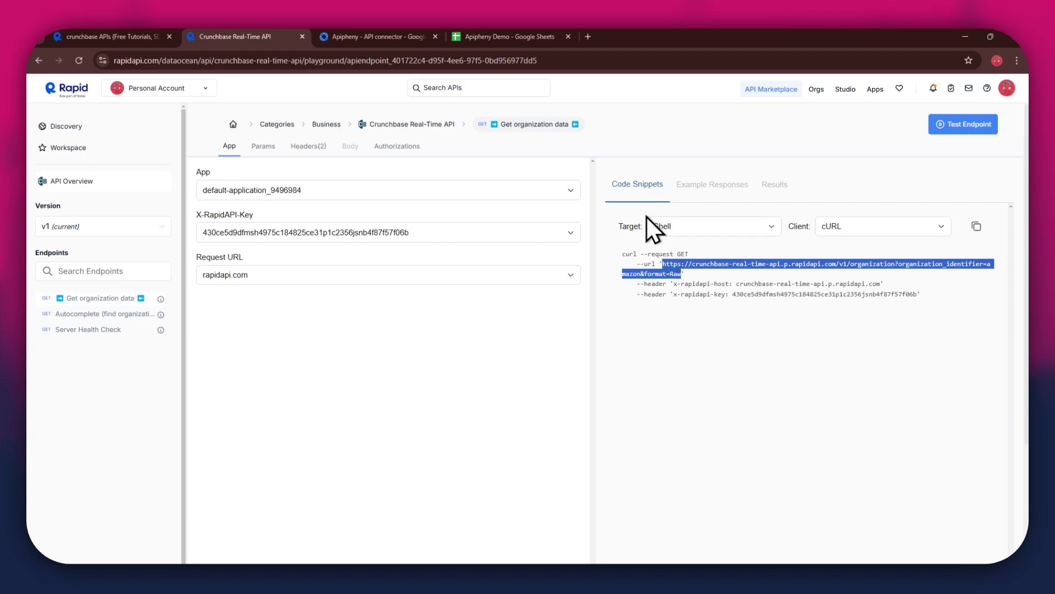
click(541, 36)
triple_click(915, 196)
key(ctrl+v)
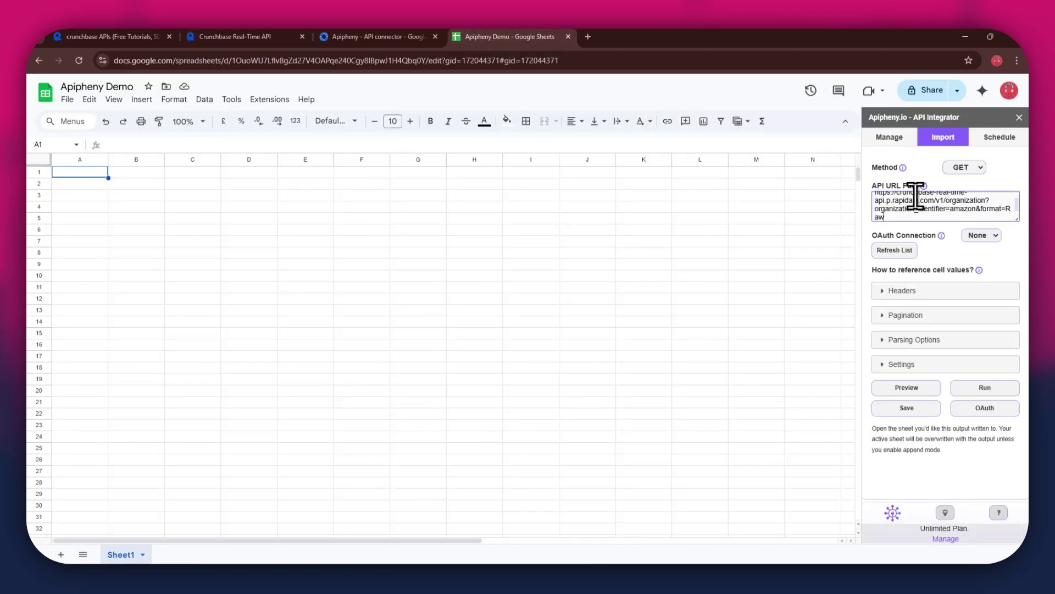
click(896, 290)
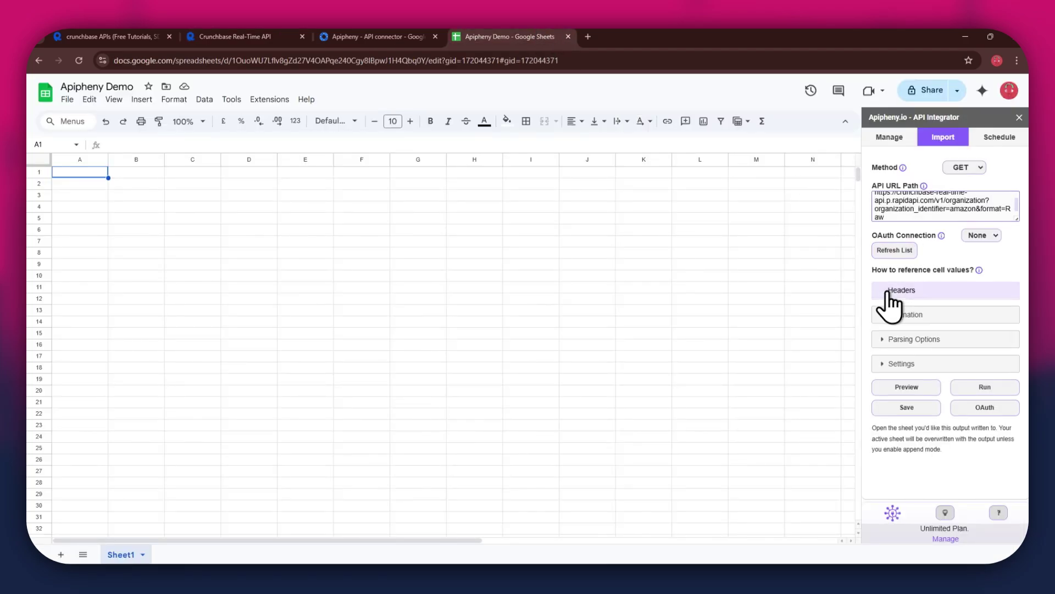
click(895, 318)
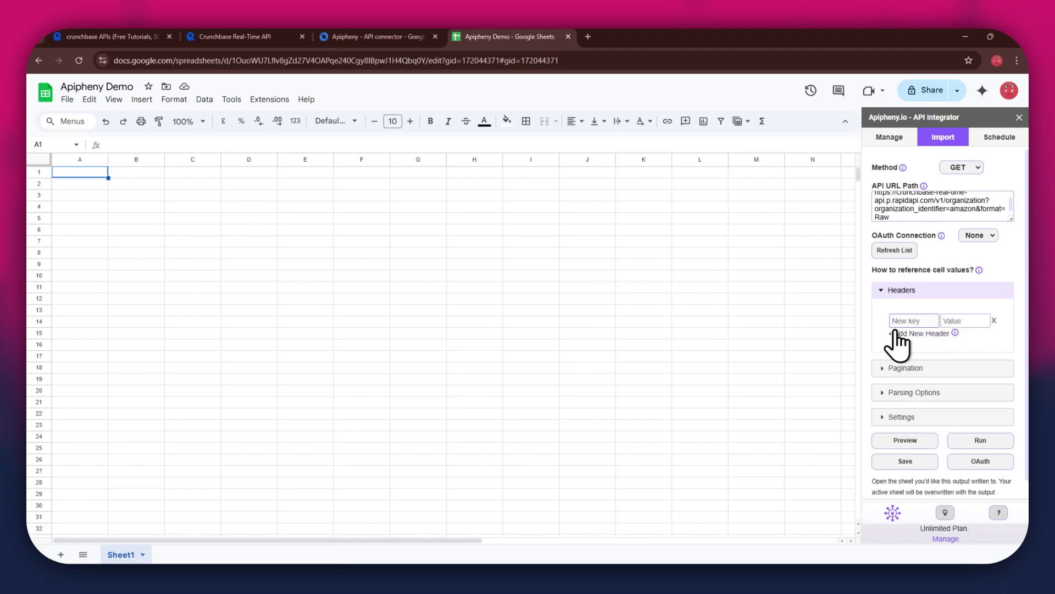
click(897, 333)
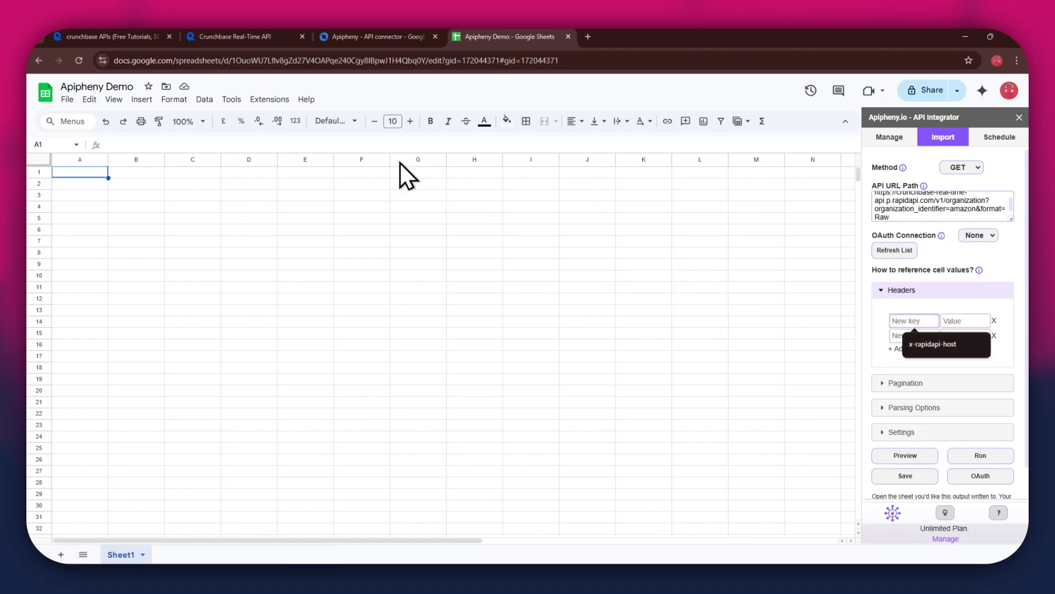
- Fill the first header with x-rapidapi-host and value crunchbase-real-time-api.p.rapidapi.com
click(238, 36)
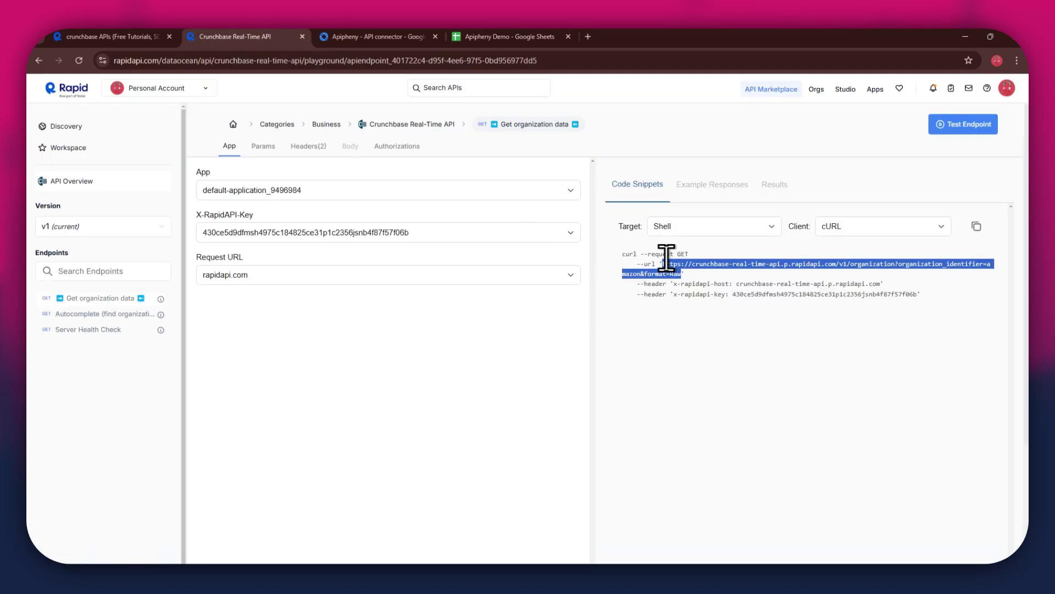
click(679, 283)
drag(674, 283, 715, 285)
key(ctrl+c)
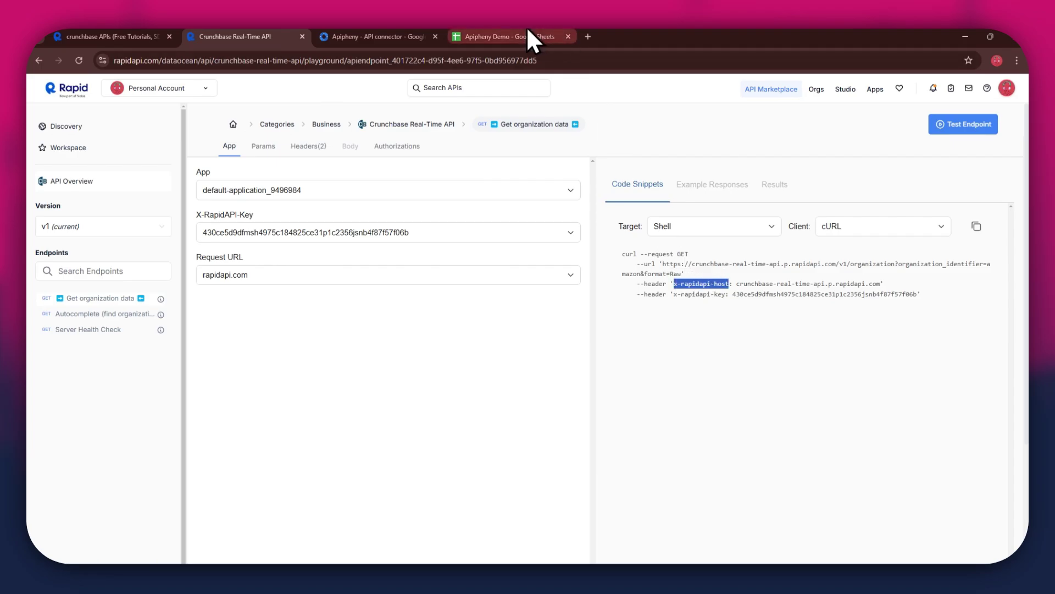
click(528, 34)
key(ctrl+v)
click(962, 320)
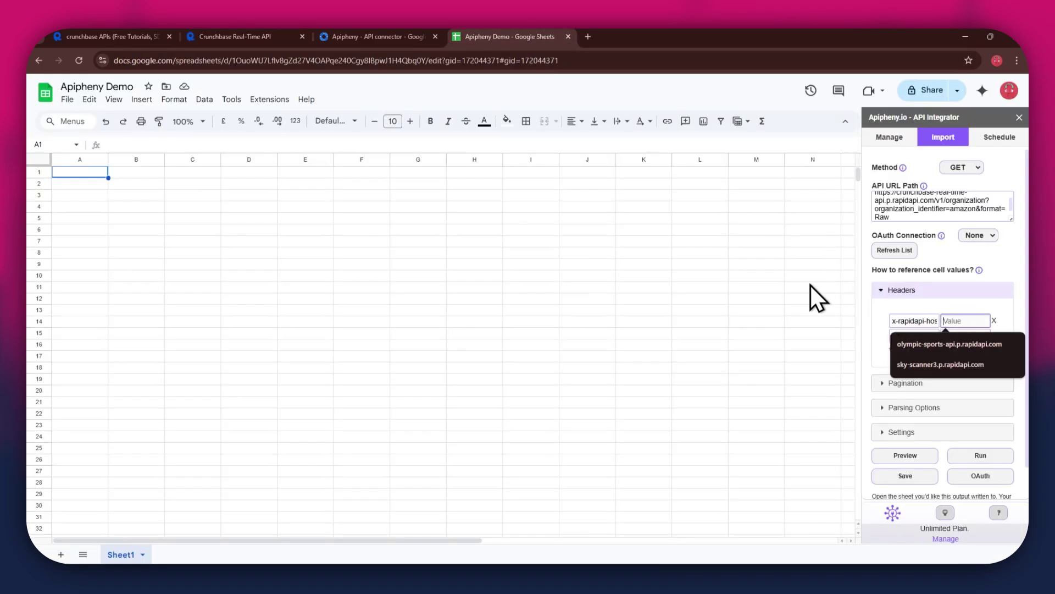
click(242, 37)
drag(737, 284, 874, 285)
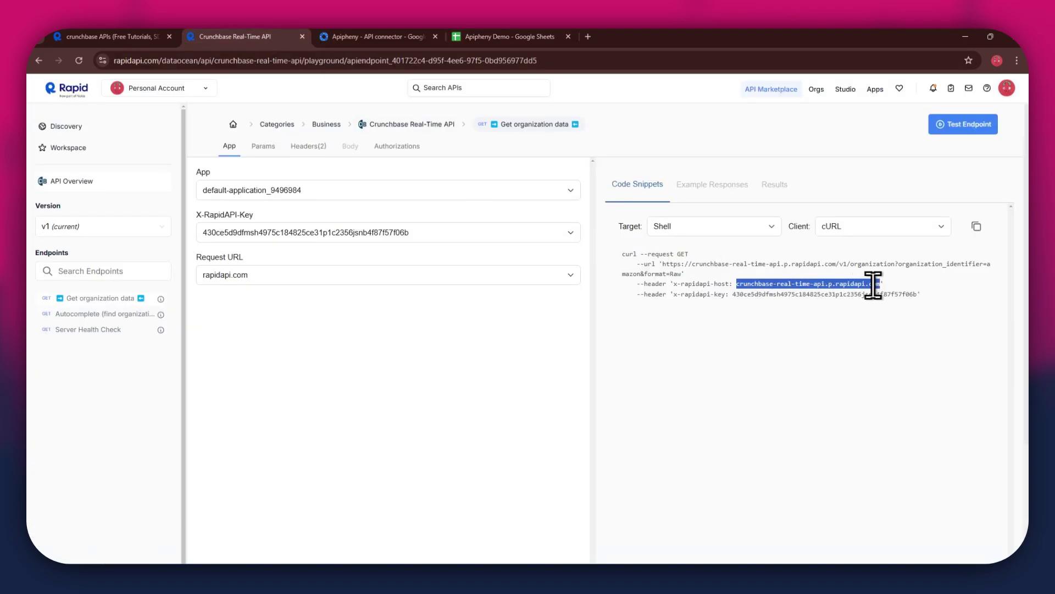
key(ctrl+c)
click(513, 37)
key(ctrl+v)
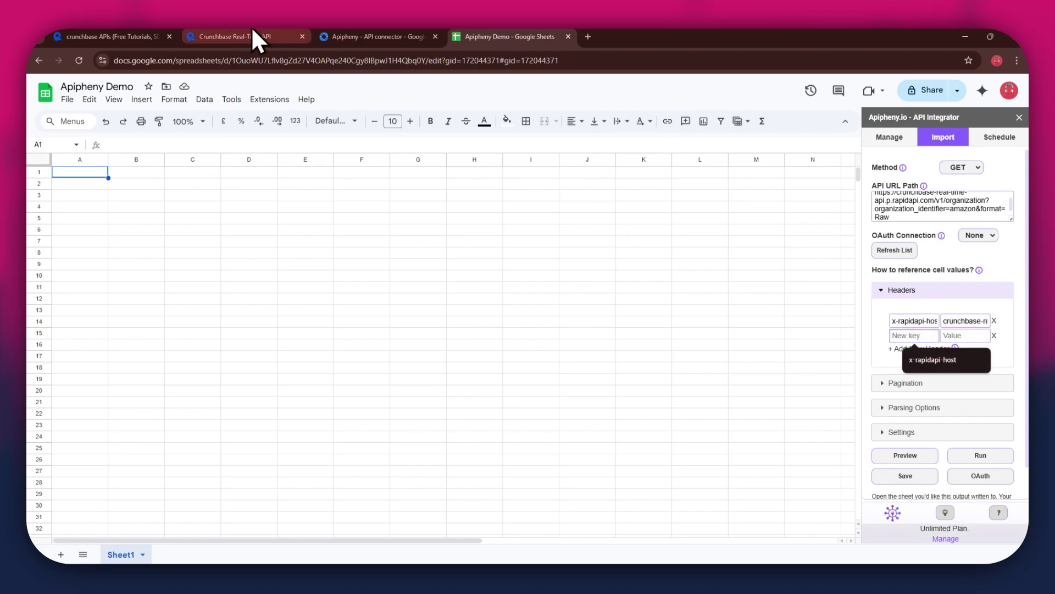
- Fill the second header with x-rapidapi-key and the API key copied from the snippet
click(253, 31)
drag(674, 297, 916, 295)
key(ctrl+c)
click(544, 38)
key(ctrl+v)
click(957, 336)
click(230, 37)
key(ctrl+c)
click(512, 36)
key(ctrl+v)
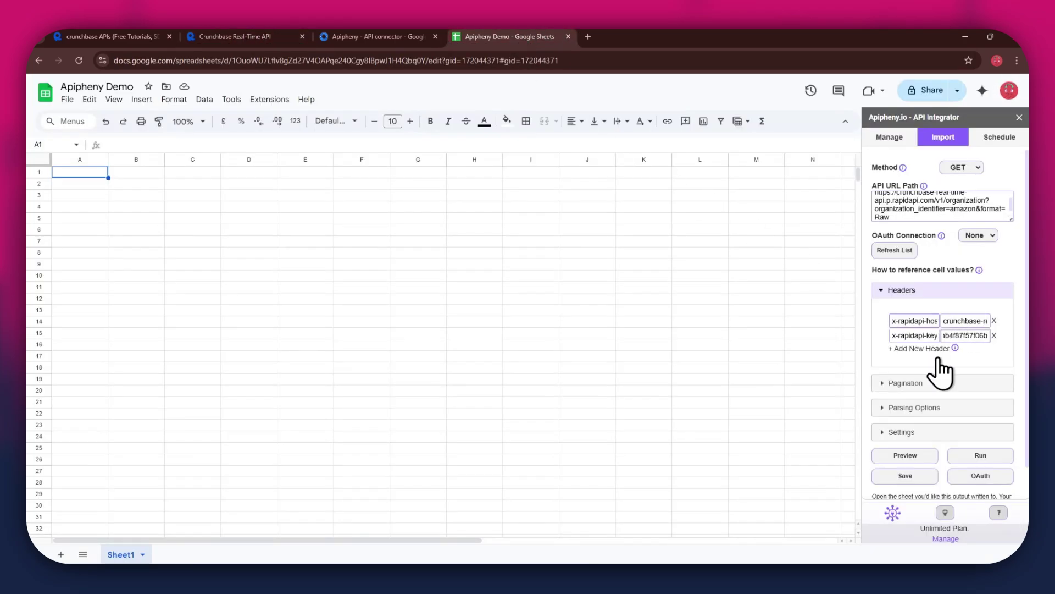
- Run the Apipheny request and confirm overwriting Sheet1 with the amazon organization data
click(982, 456)
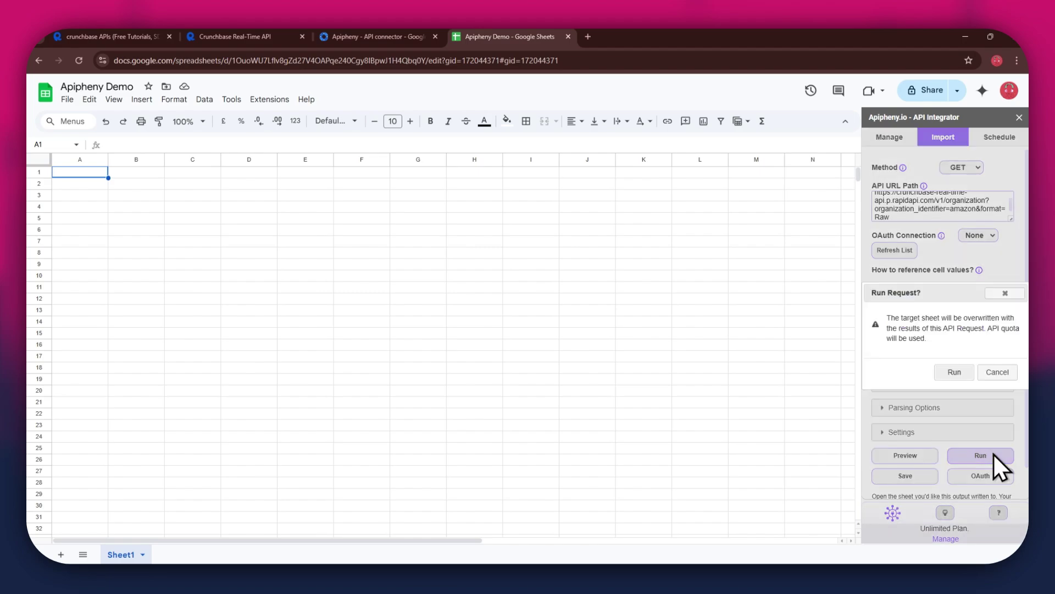
click(949, 378)
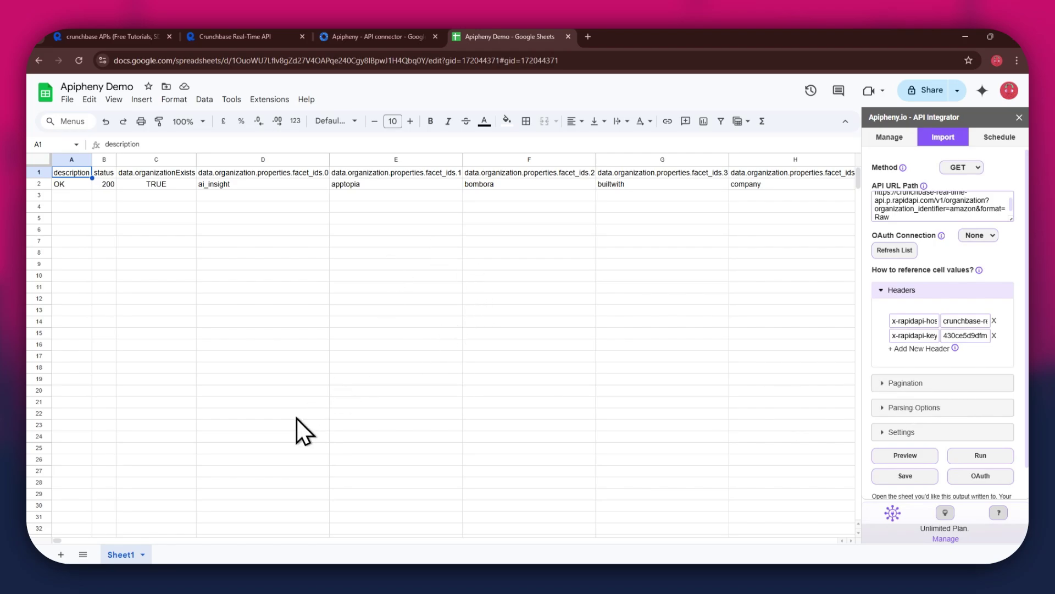
drag(61, 542, 82, 542)
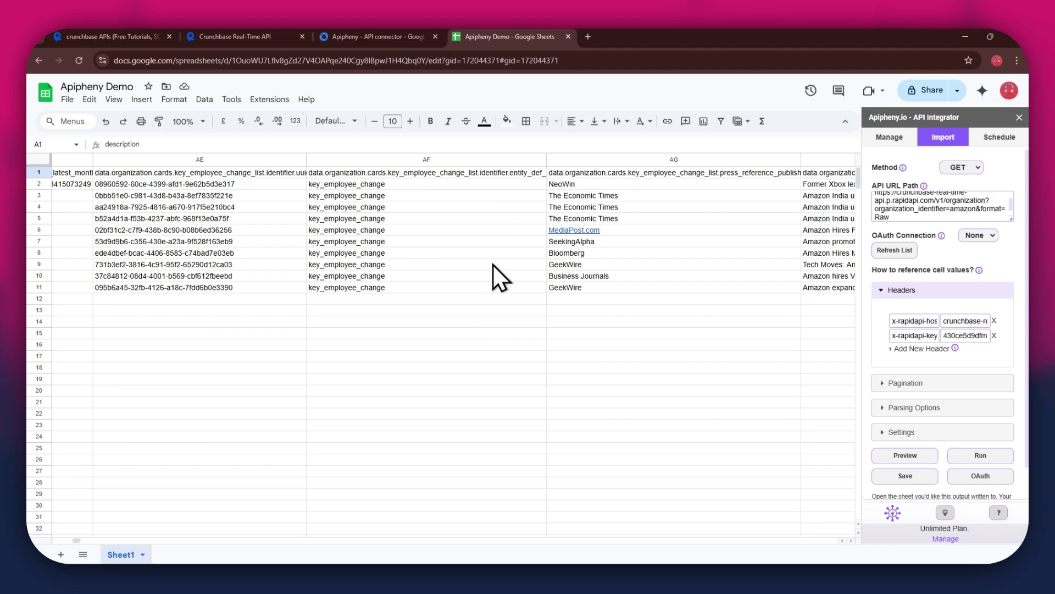